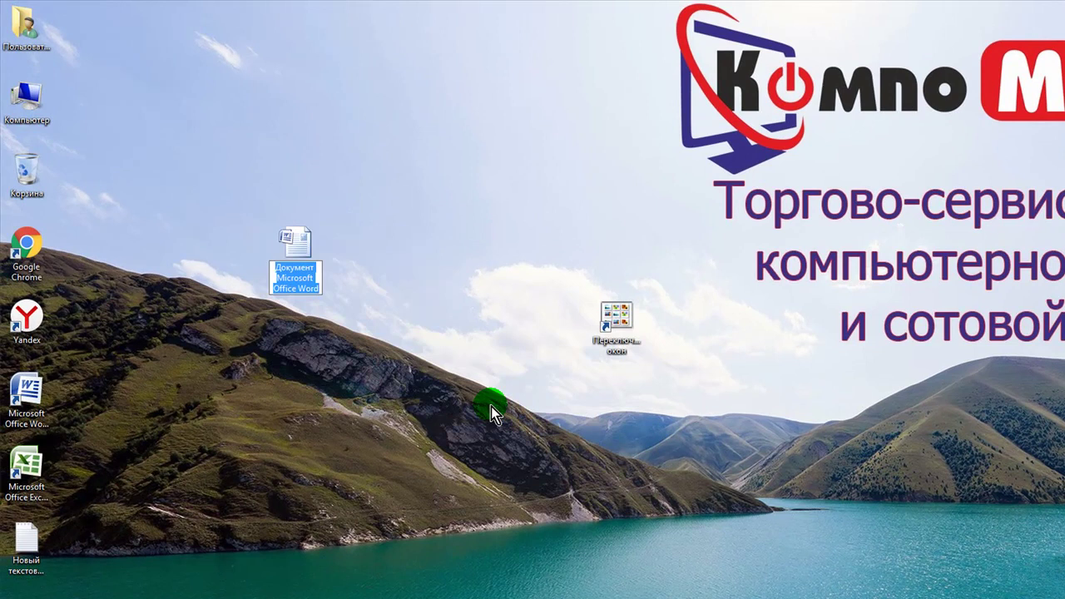
Name the new Word document on the desktop "смит".
text(ример)
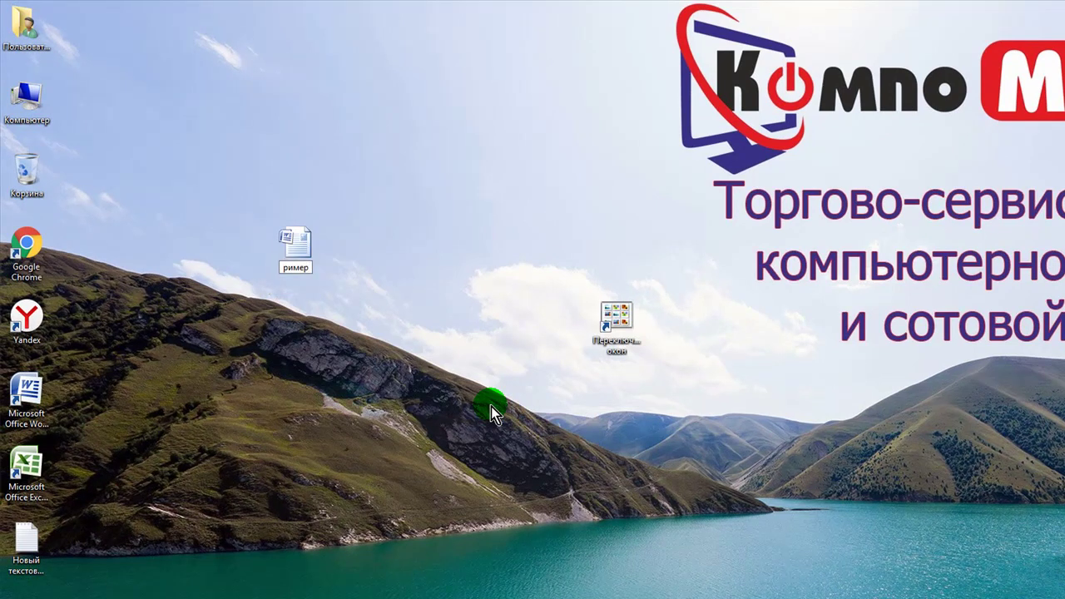
key(BackSpace)
key(BackSpace)
key(BackSpace)
key(BackSpace)
key(BackSpace)
text(смит)
key(Return)
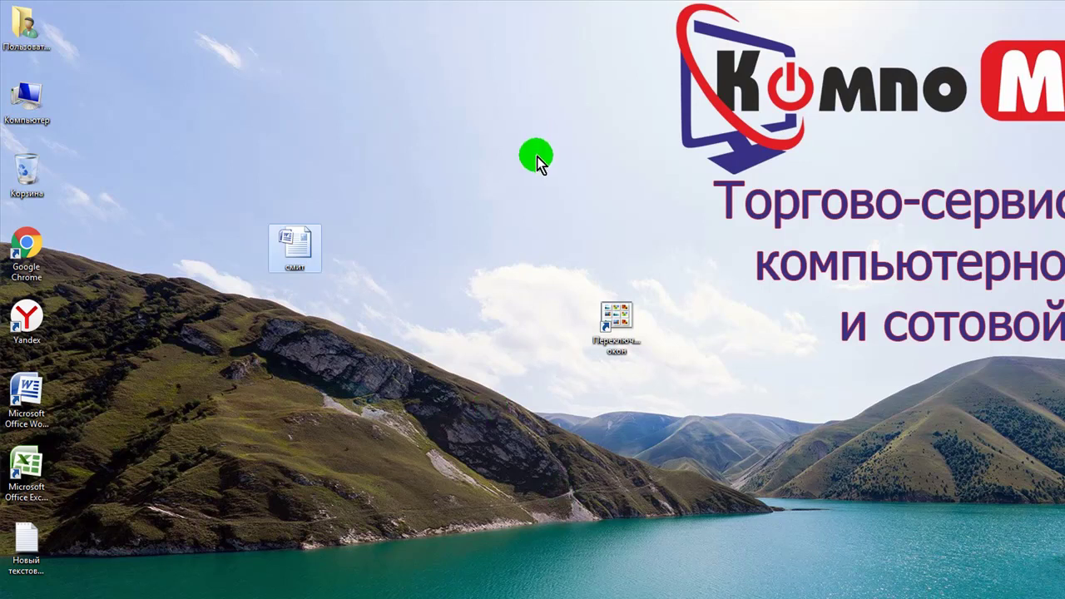
Move the "смит" document to the Recycle Bin and restore it from there to the desktop.
right_click(292, 241)
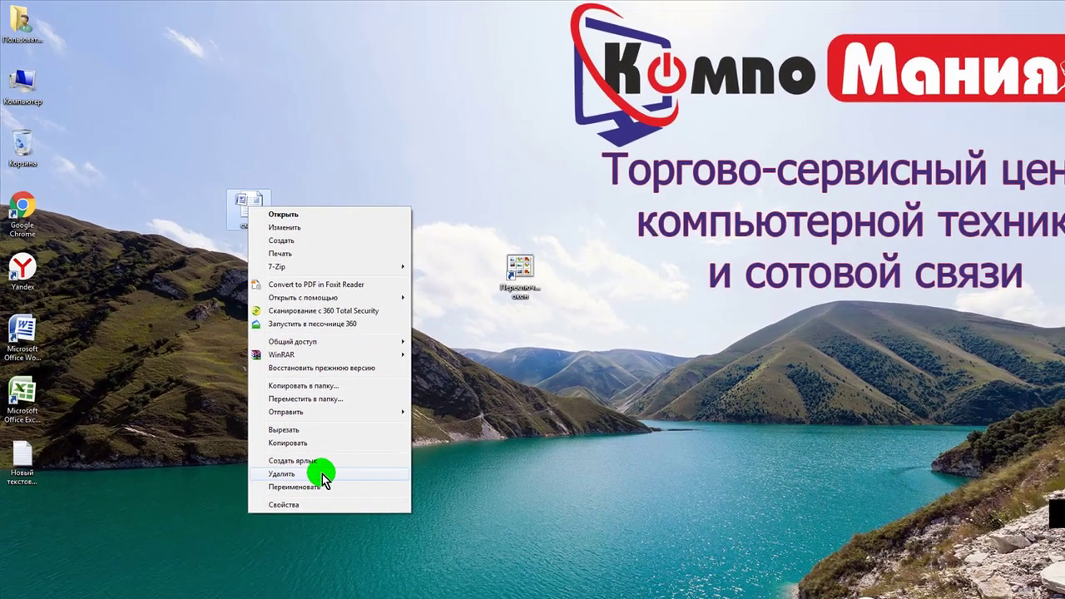
click(383, 557)
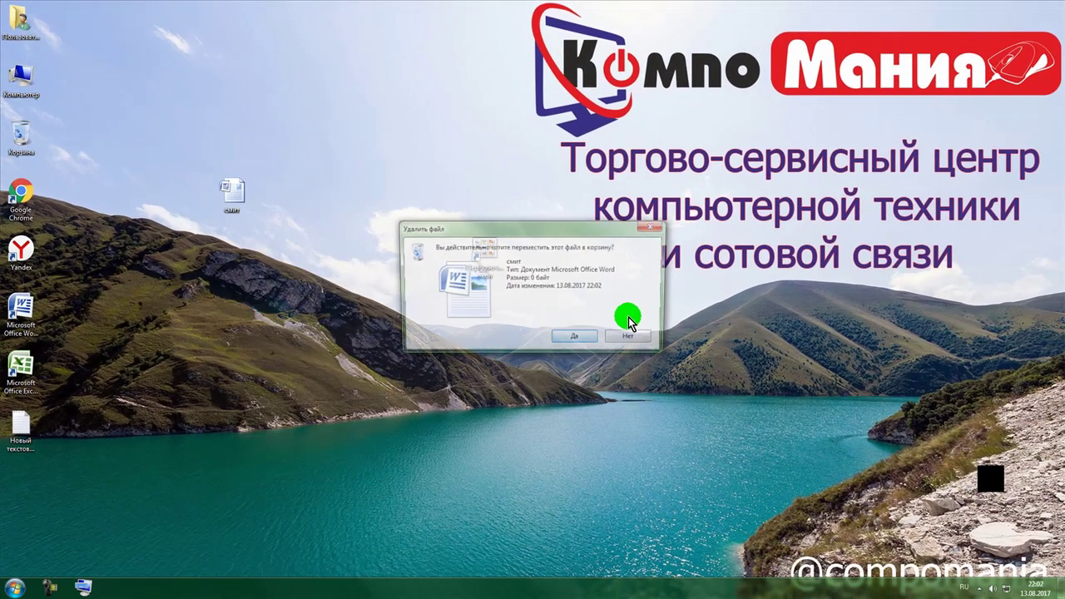
click(725, 424)
double_click(20, 135)
drag(403, 268, 264, 151)
click(1009, 209)
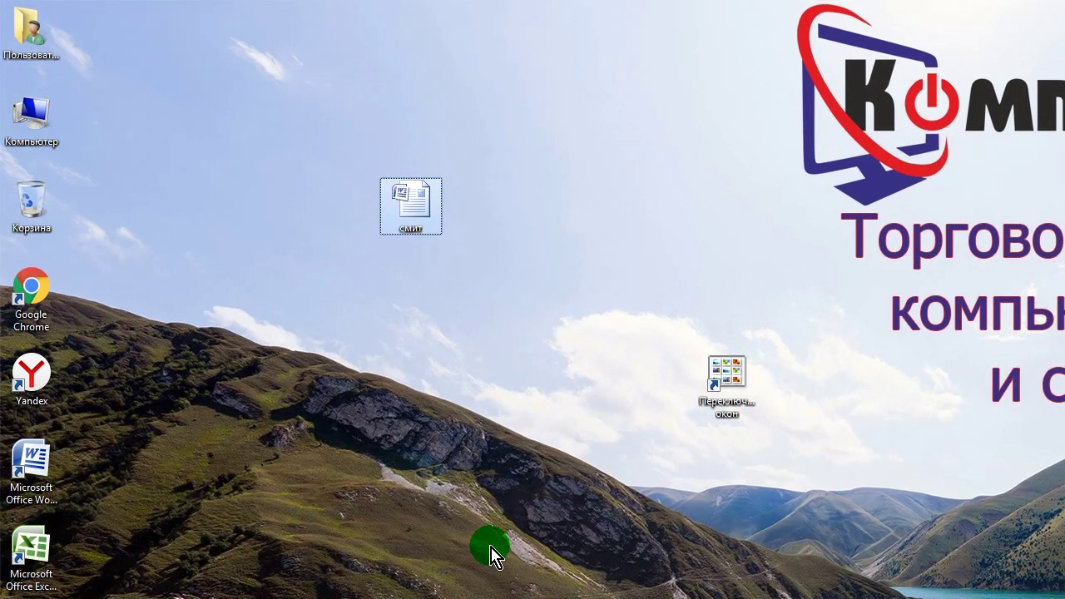
Permanently delete the "смит" document from the desktop, bypassing the Recycle Bin.
key(shift+Delete)
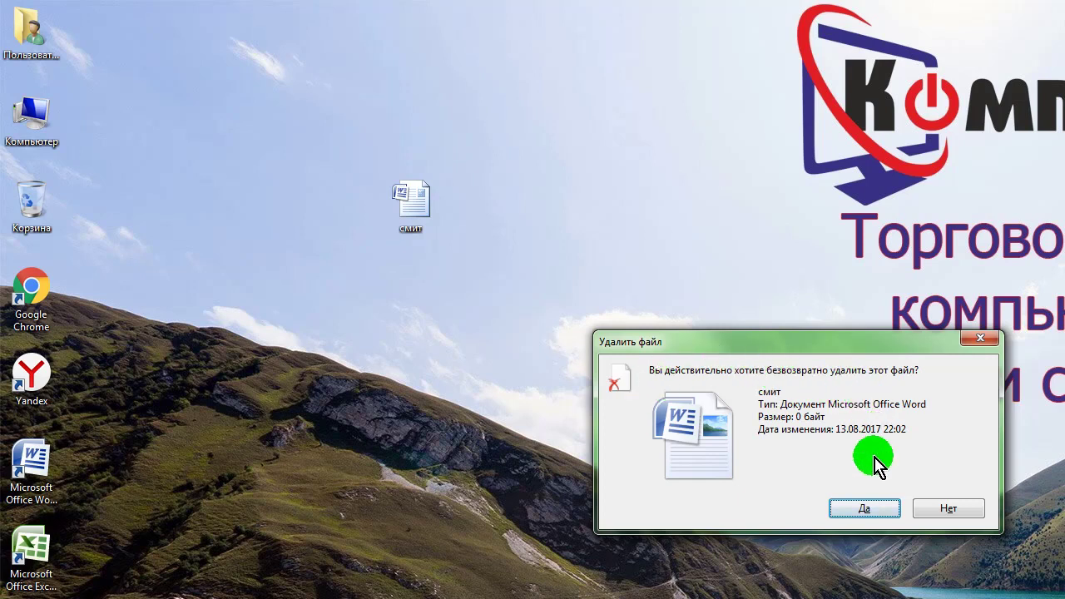
click(873, 508)
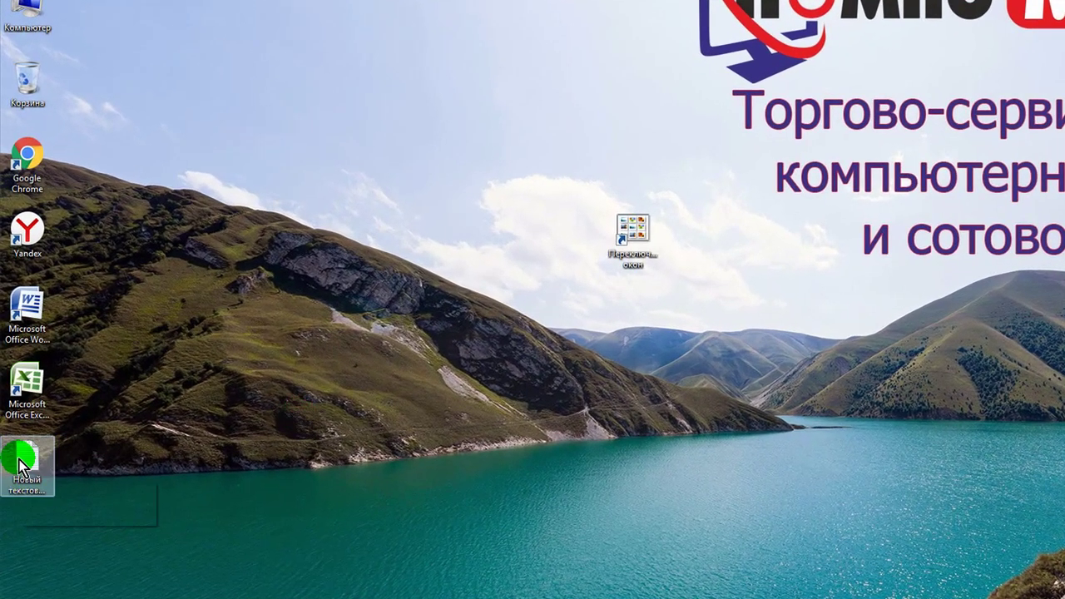
Copy the command "cipher /w x:" from the desktop's text document in Notepad and close the document.
double_click(19, 464)
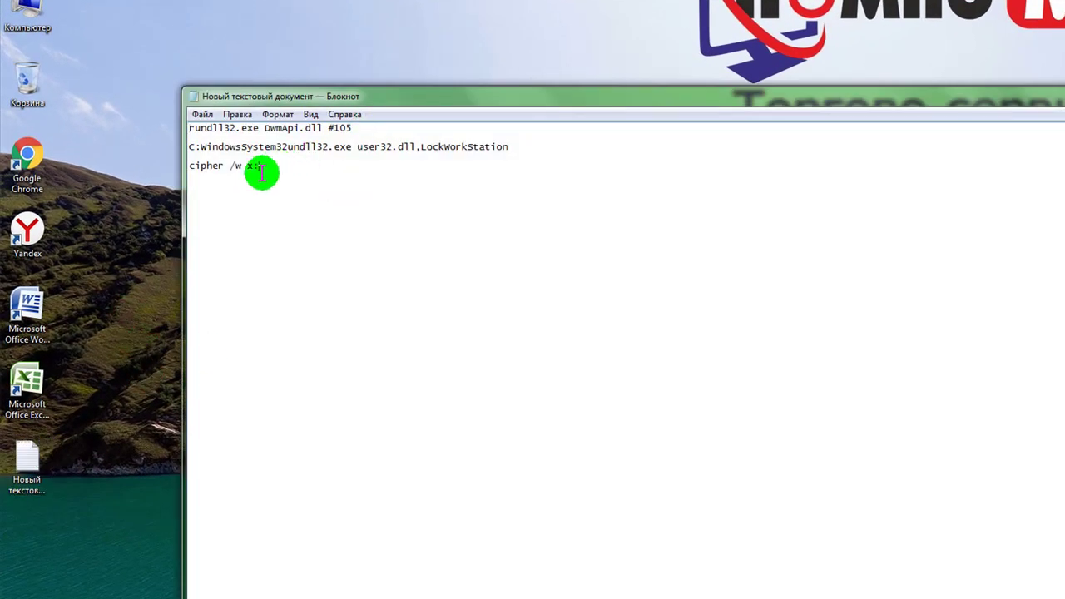
drag(260, 167, 176, 163)
right_click(206, 166)
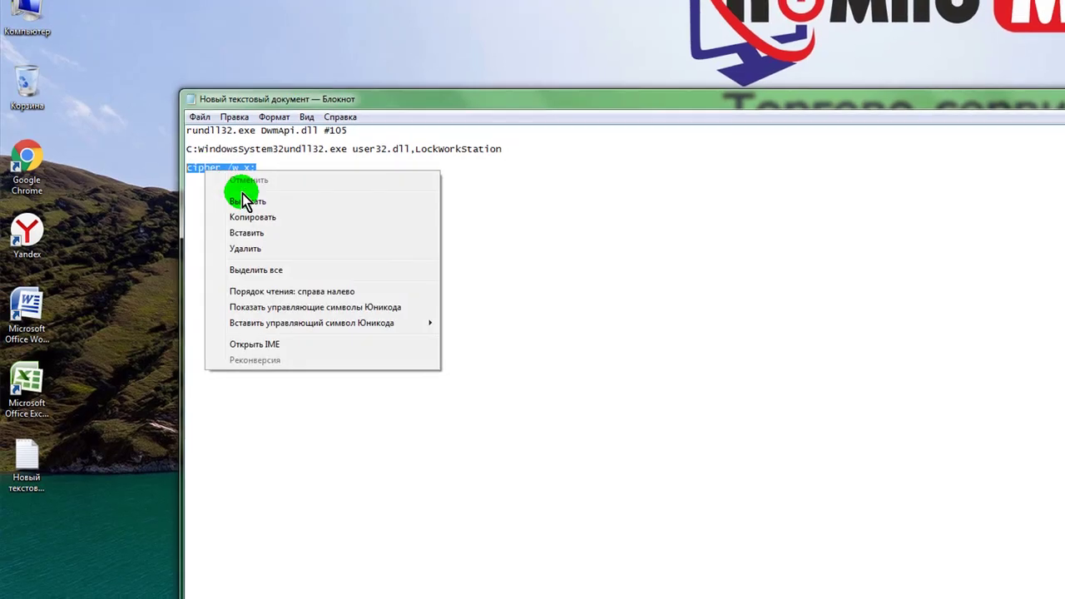
click(251, 217)
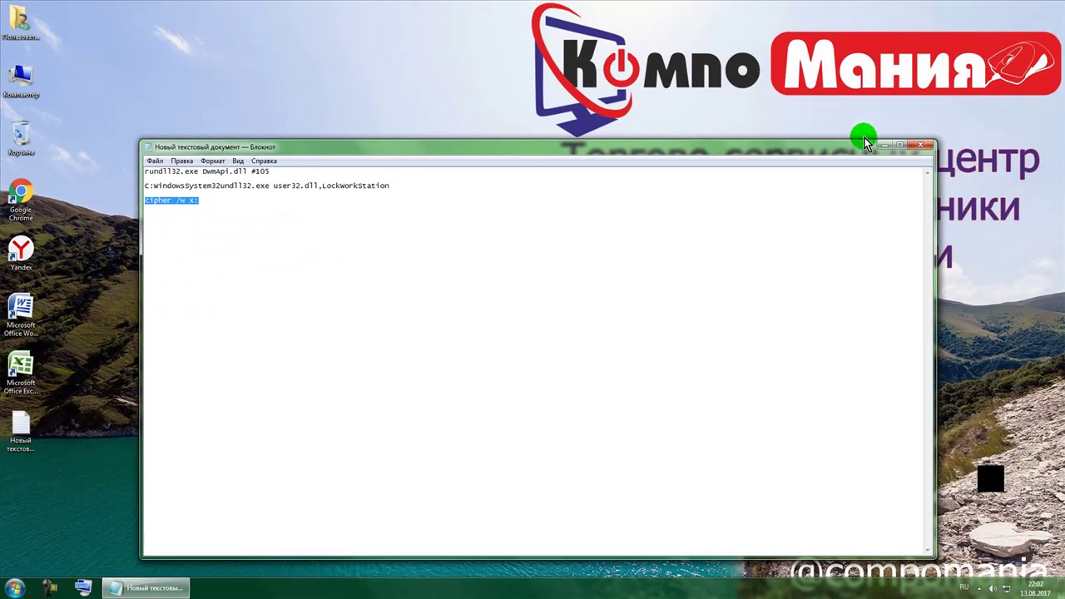
click(921, 145)
Paste the copied command into the Windows program search, complete it as "cipher /w x:смит" and run it.
click(15, 587)
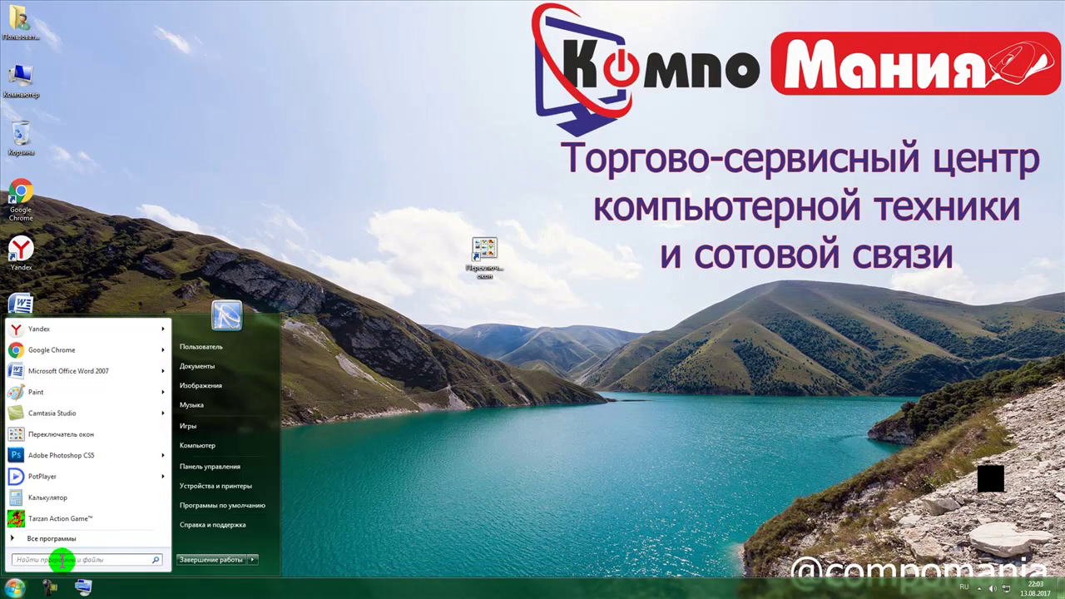
right_click(63, 559)
click(91, 517)
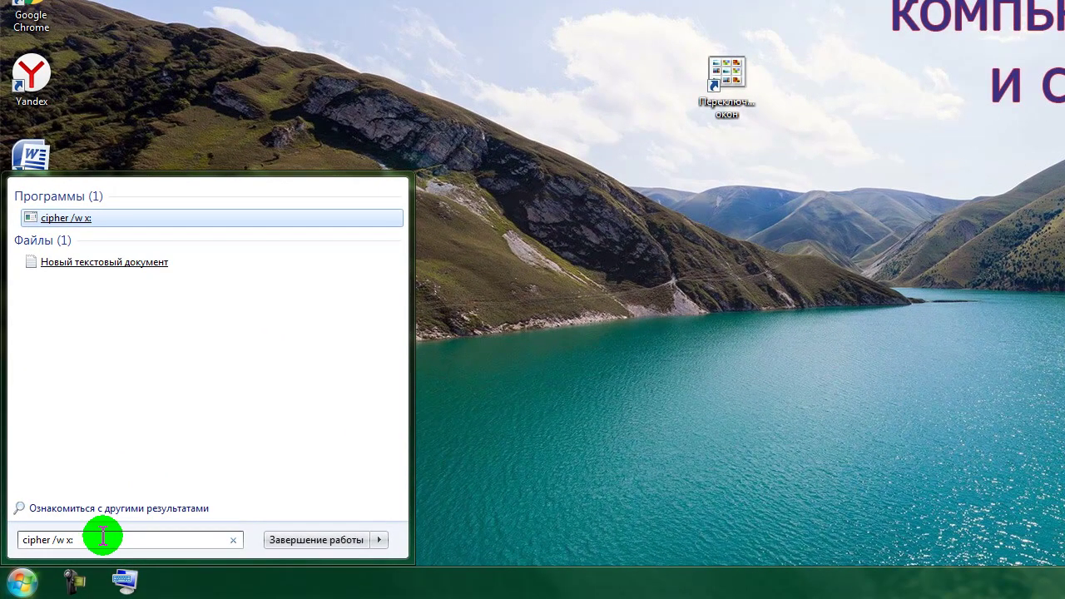
text(смит)
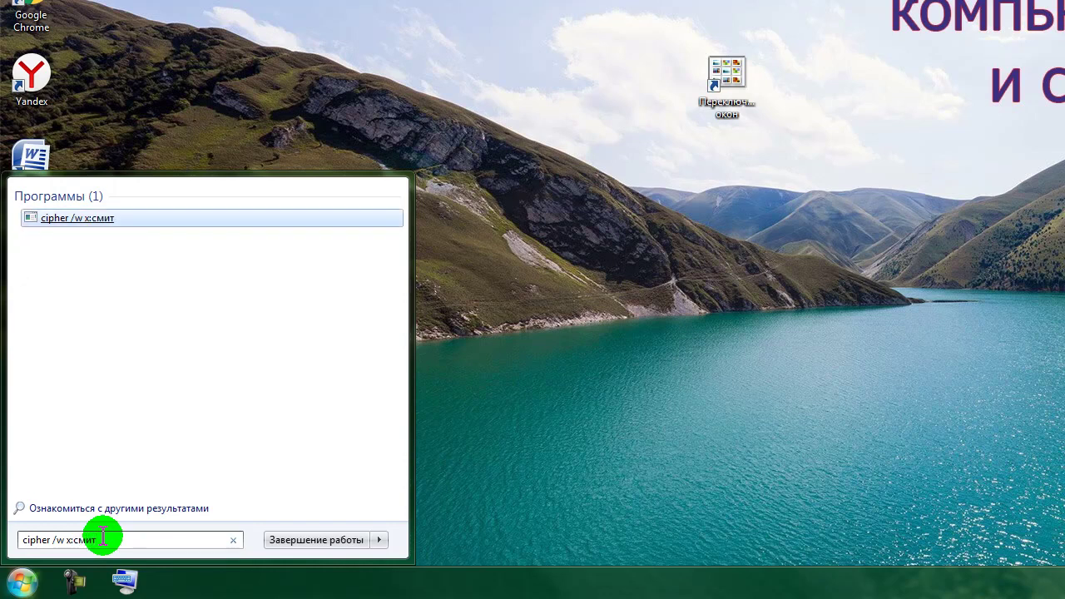
key(Return)
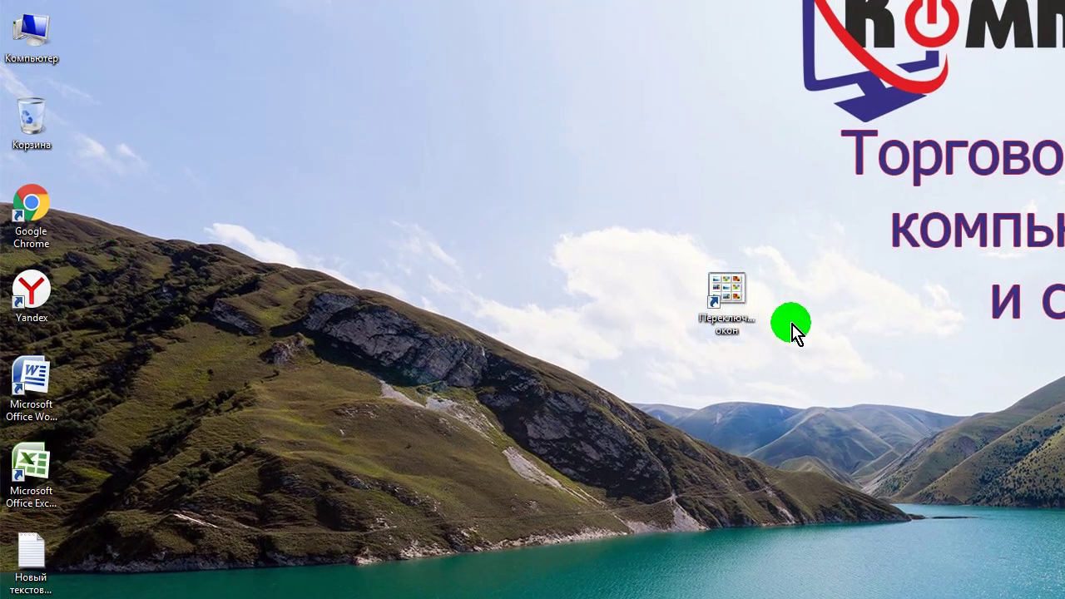
Compare the extended Send To destinations of the "Переключатель окон" desktop shortcut with its standard ones.
right_click(719, 292)
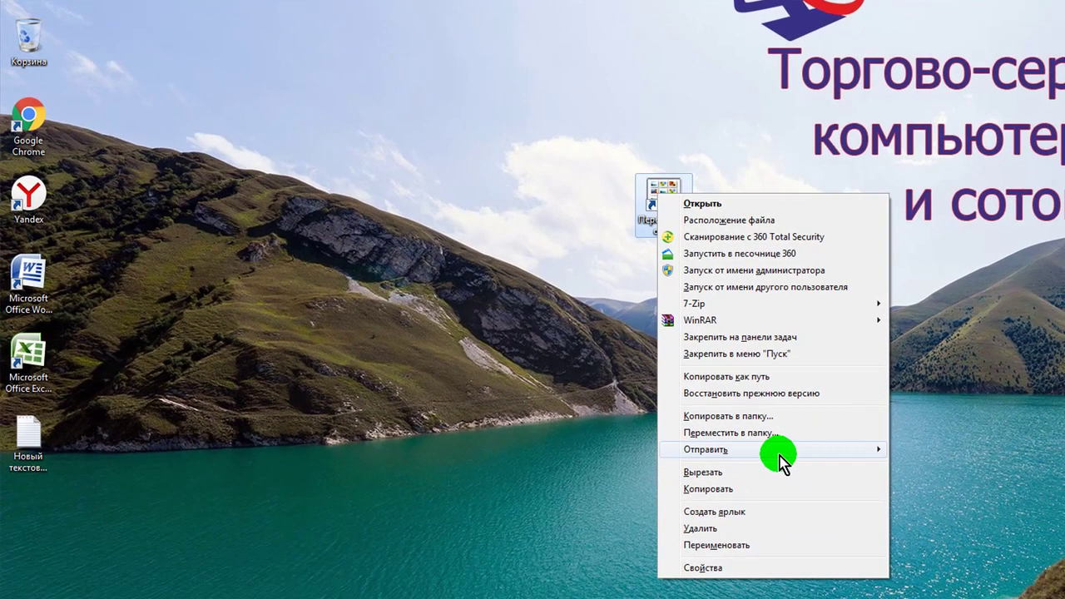
mouse_move(830, 480)
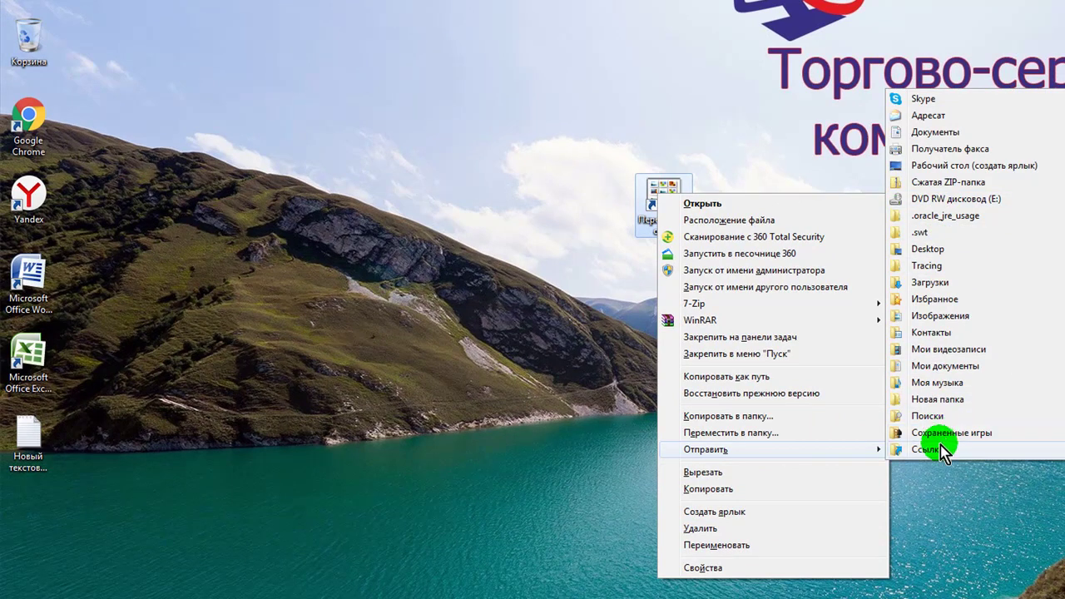
click(562, 318)
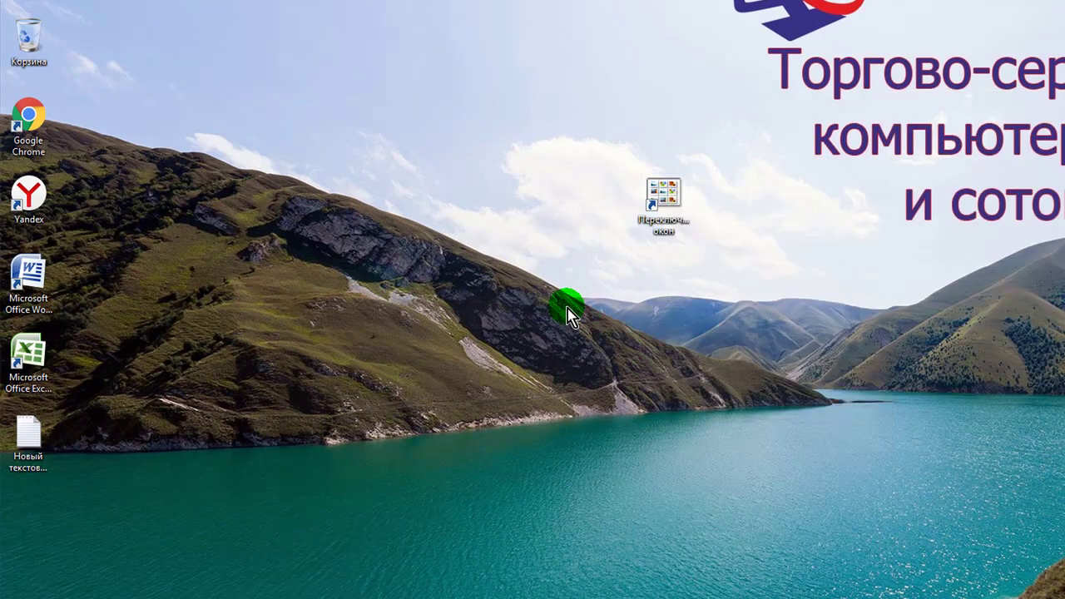
right_click(662, 208)
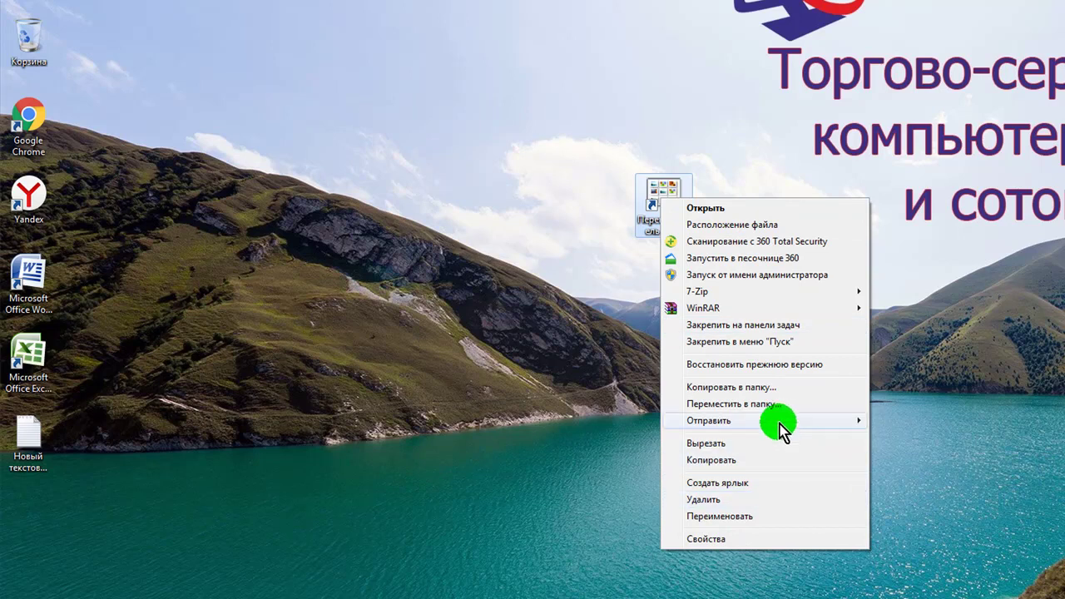
mouse_move(783, 422)
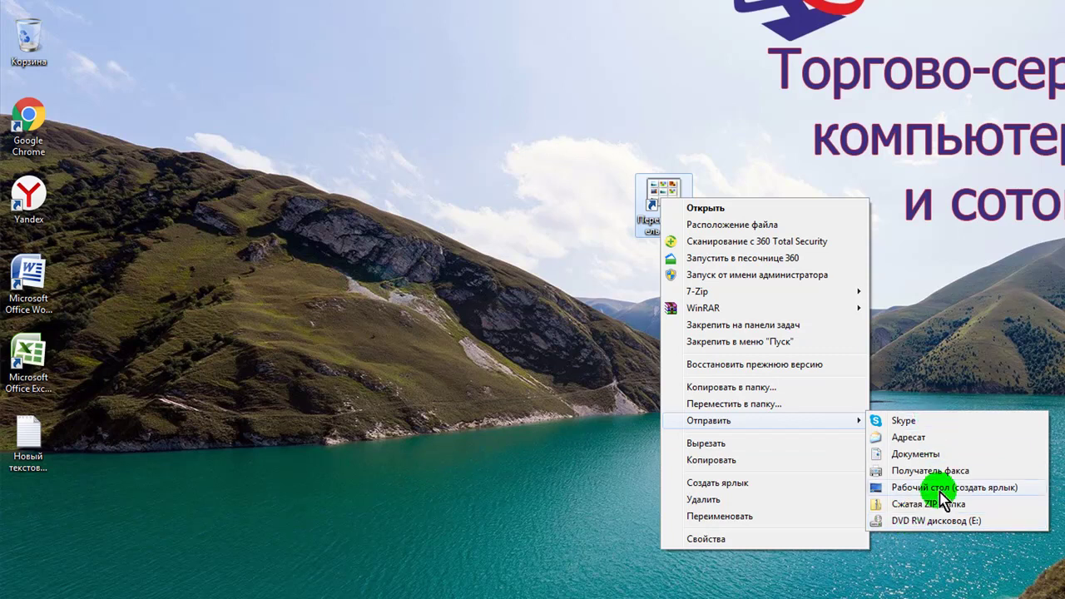
click(639, 345)
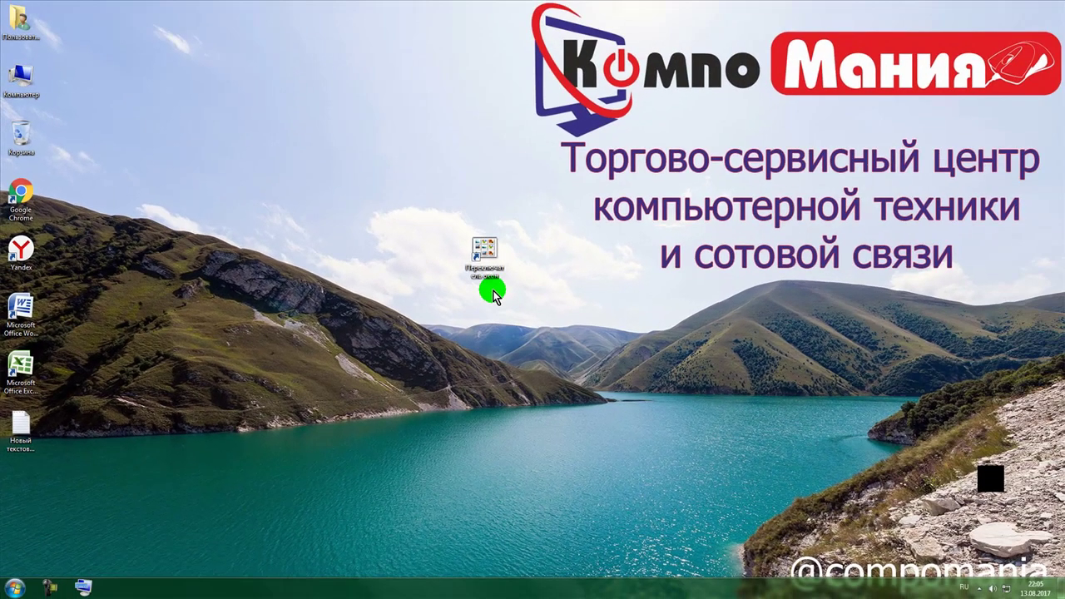
click(559, 265)
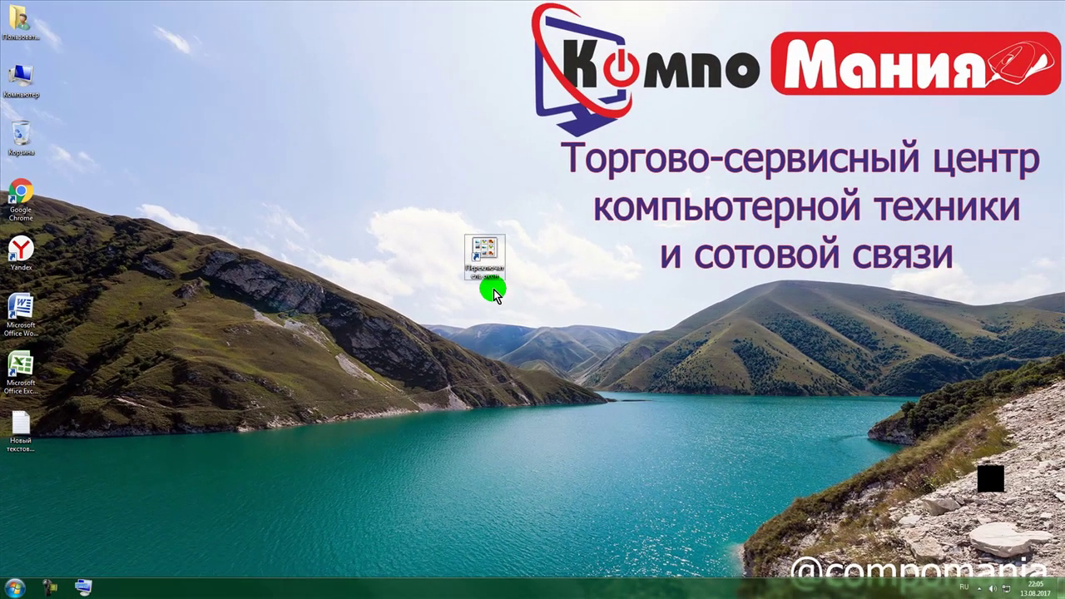
Show the extended Send To destinations of the "Переключатель окон" shortcut once more, without sending it anywhere.
right_click(486, 247)
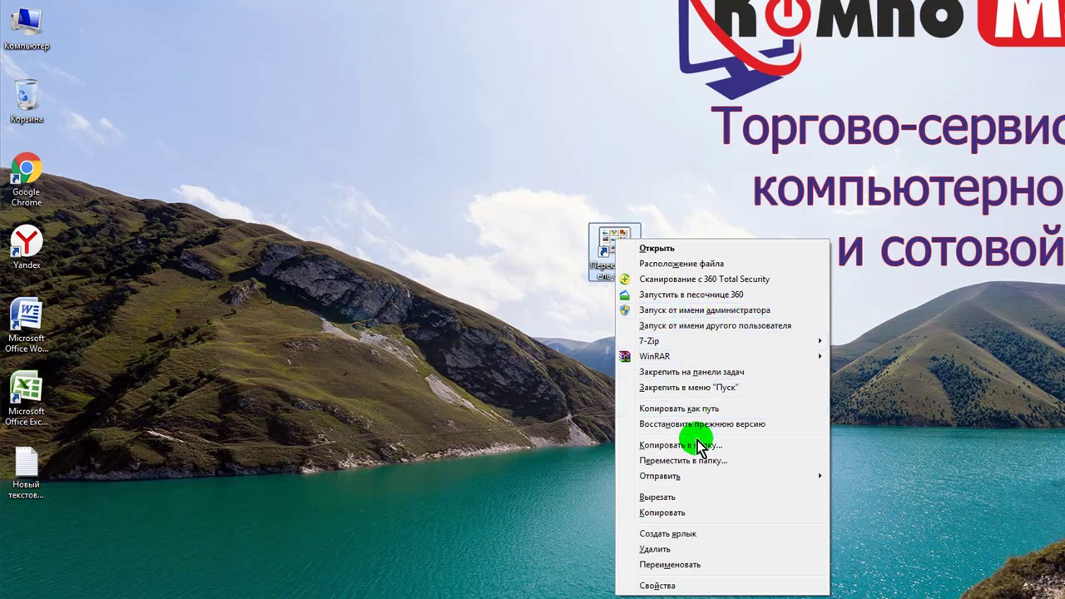
mouse_move(687, 474)
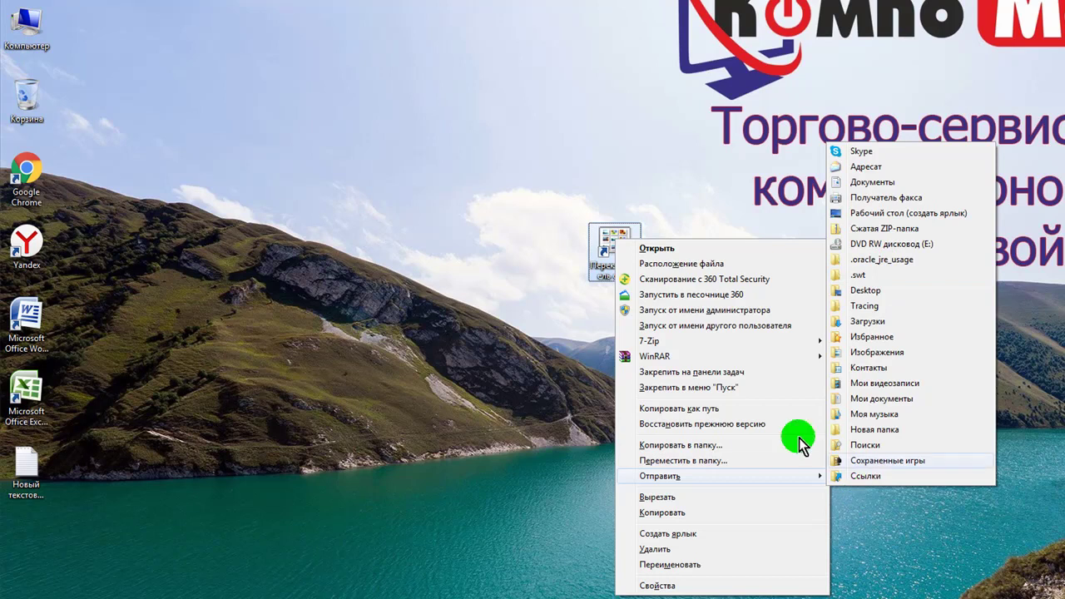
click(530, 382)
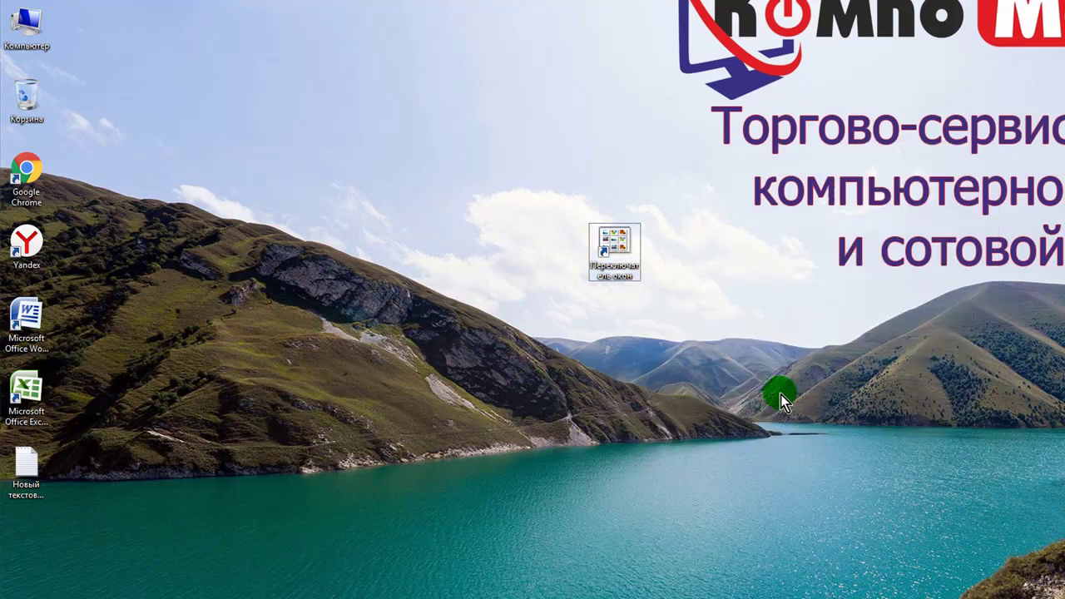